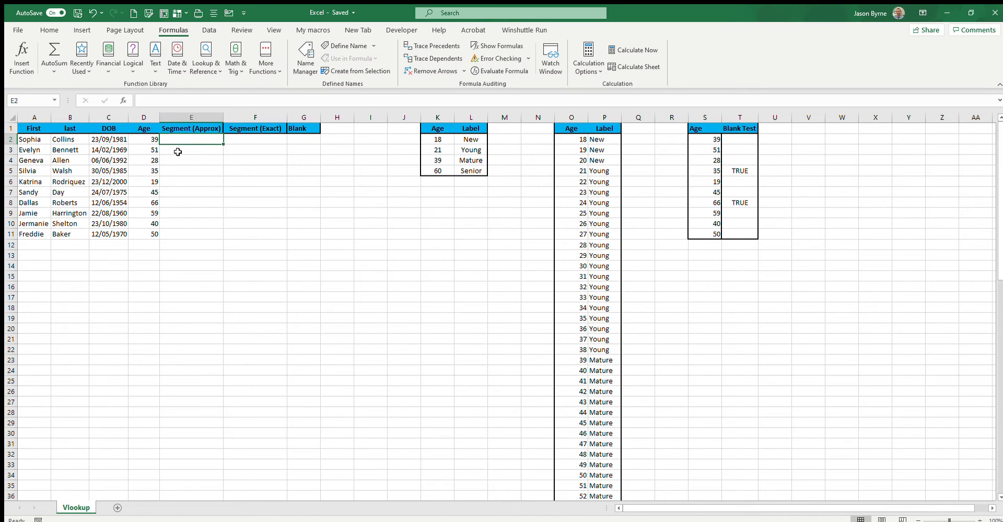
In E2, start a VLOOKUP with D2 as the lookup value and the absolute range $K$1:$L$5 as the table array
click(142, 142)
mouse_move(142, 141)
mouse_down()
mouse_move(191, 141)
mouse_move(143, 137)
mouse_up()
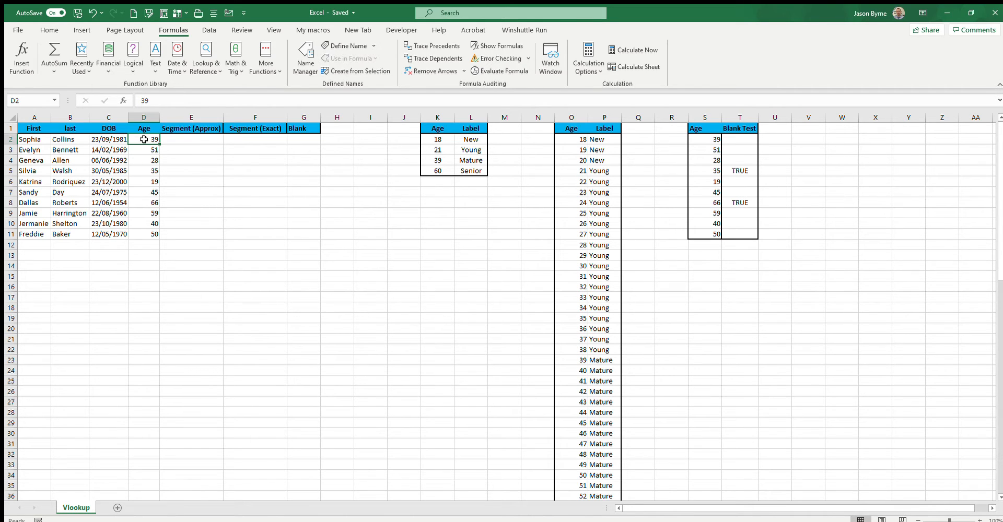
click(184, 140)
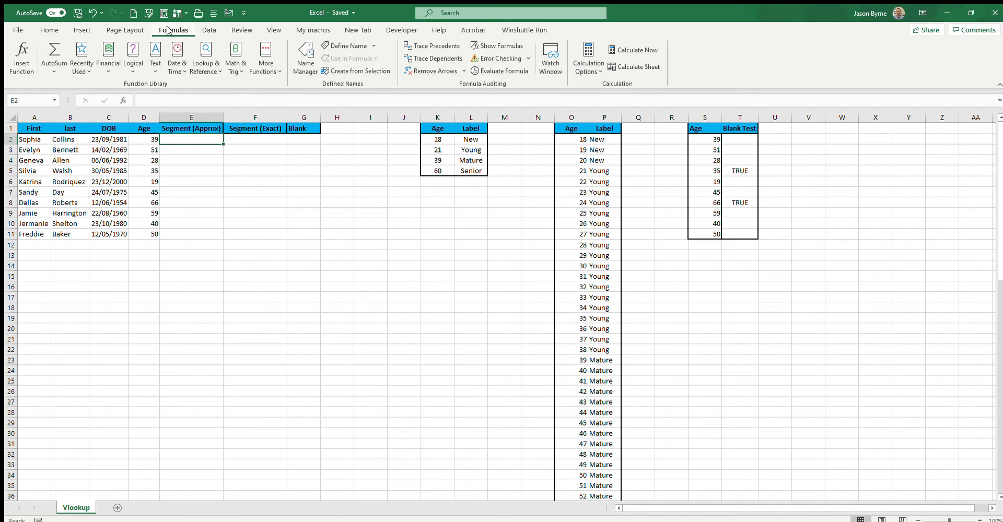
click(19, 59)
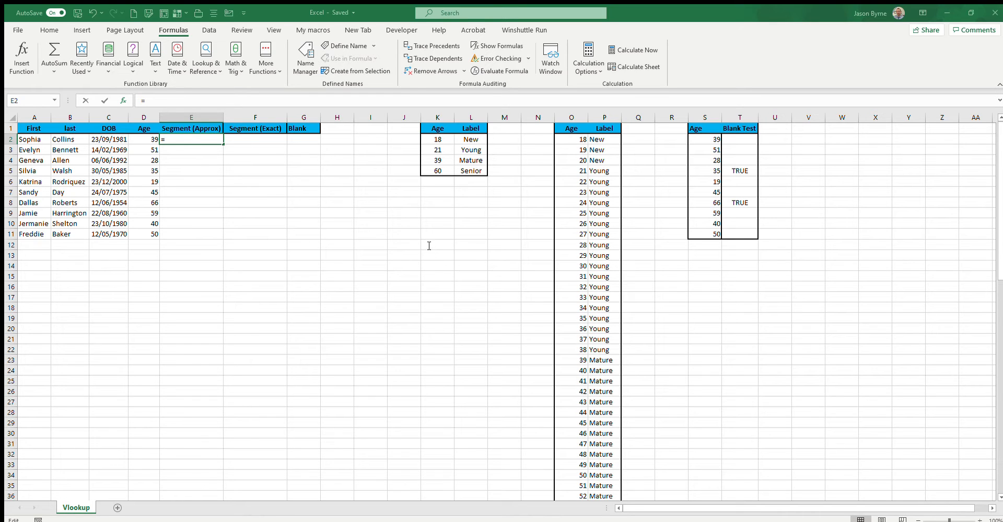
double_click(434, 288)
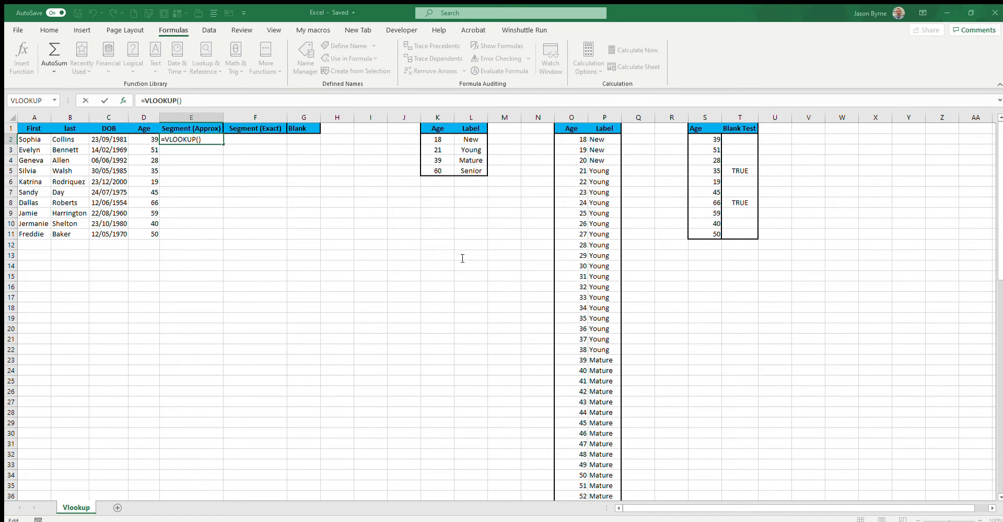
click(147, 142)
click(454, 273)
text(,)
drag(438, 131, 479, 169)
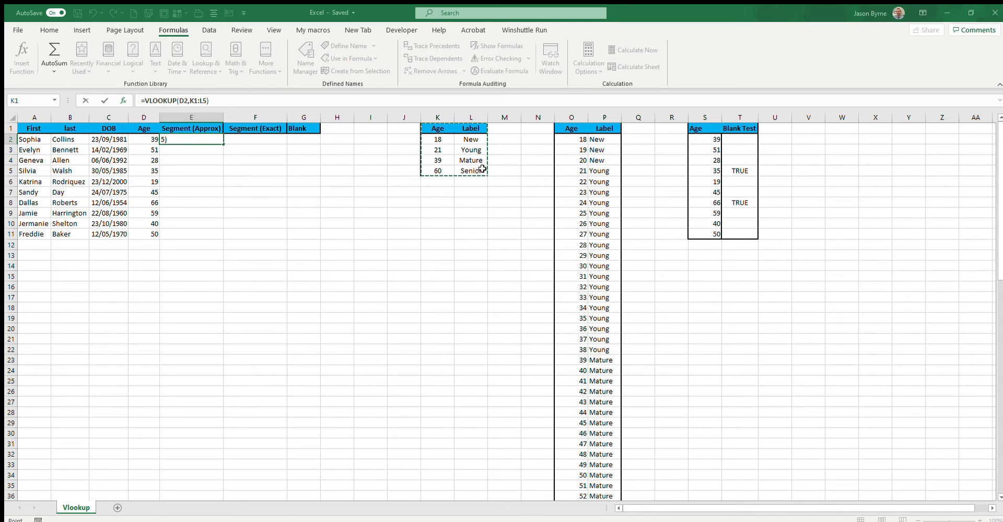
key(F4)
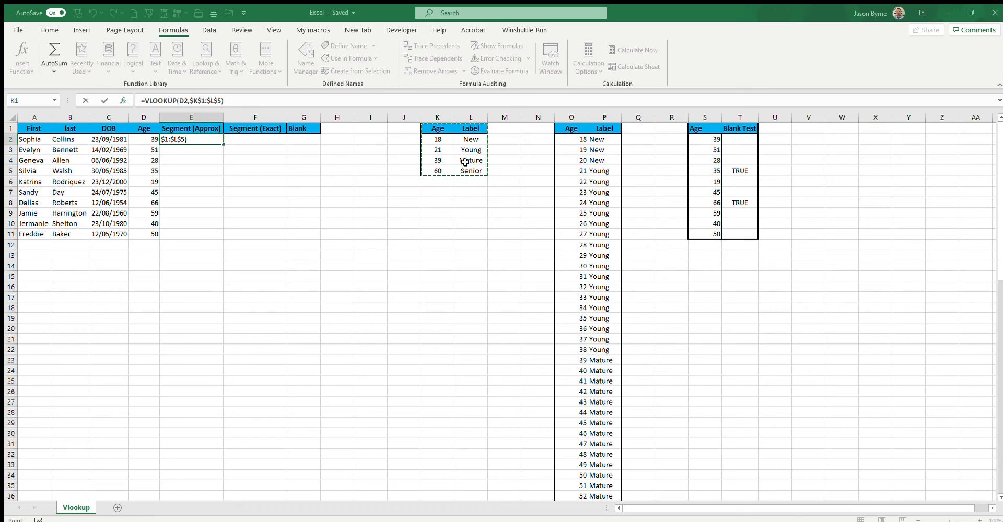
Complete the E2 VLOOKUP with column index 2 and range lookup TRUE, and fill it down to E11
click(459, 285)
text(,2)
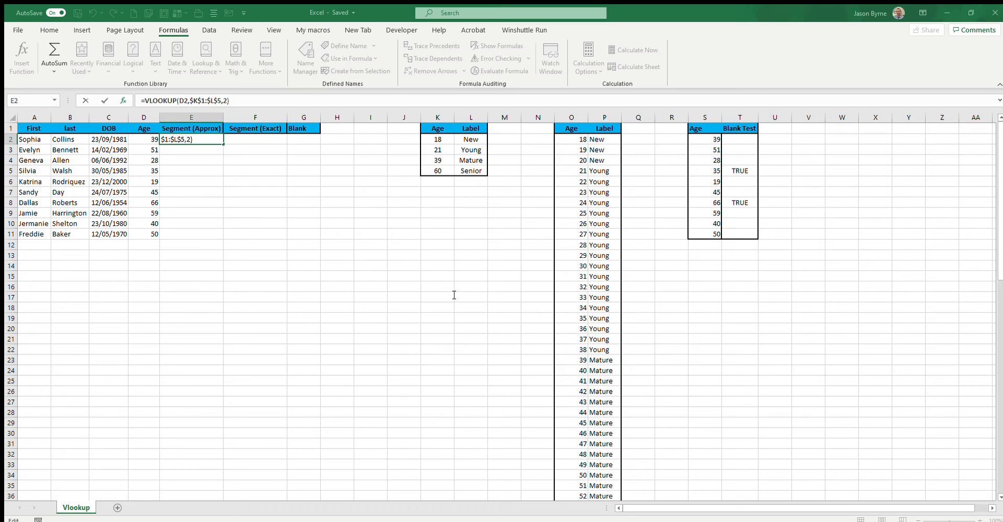
text(,TRUE)
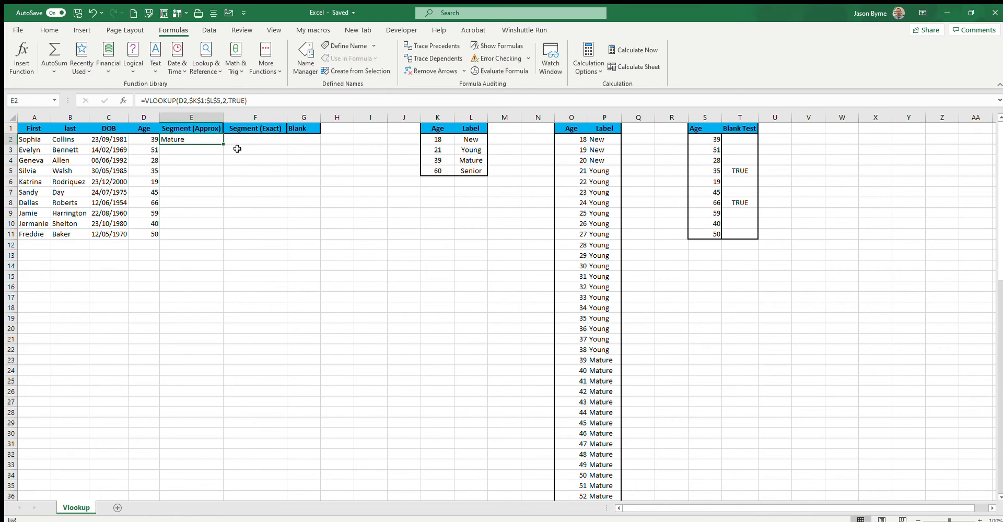
drag(225, 145, 207, 236)
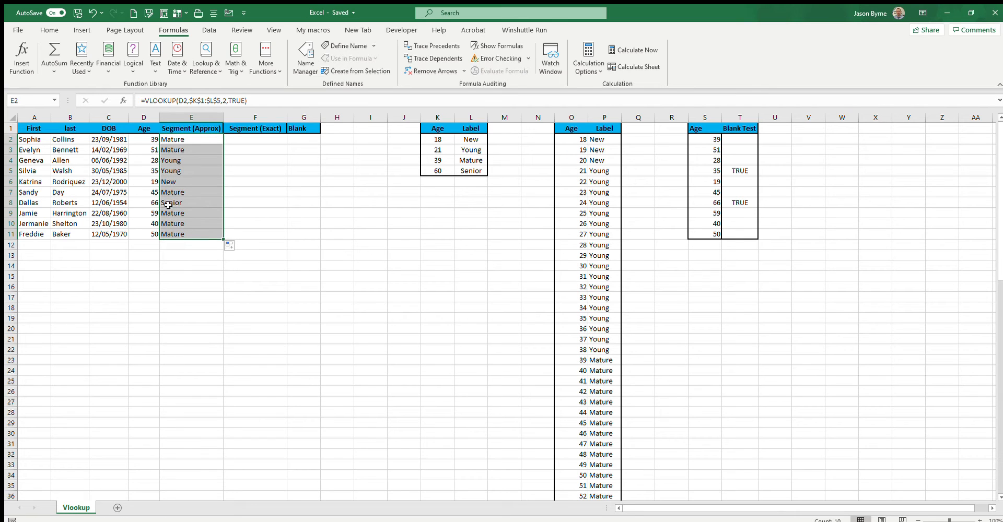
drag(152, 152, 166, 151)
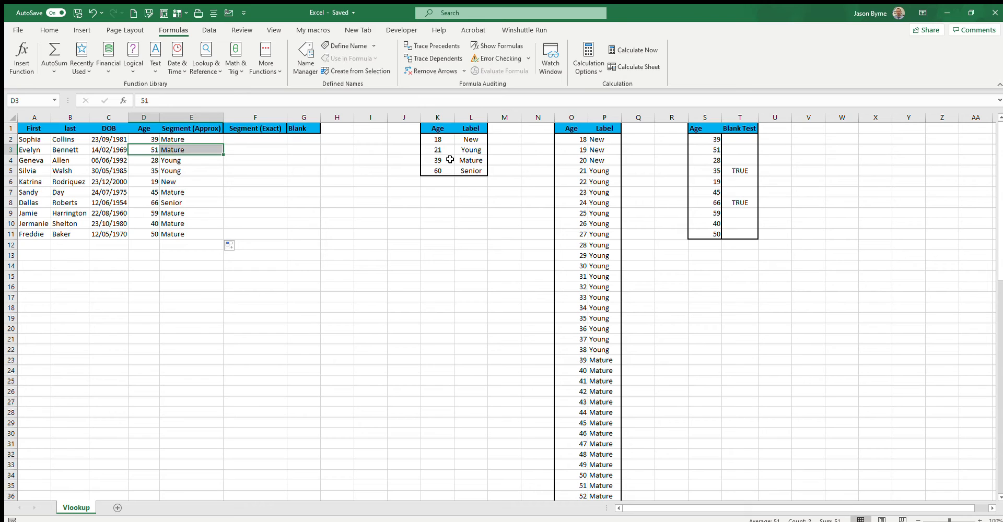
In F2, start a VLOOKUP of D2 against the same small table, using the absolute range $K$1:$L$5
click(250, 138)
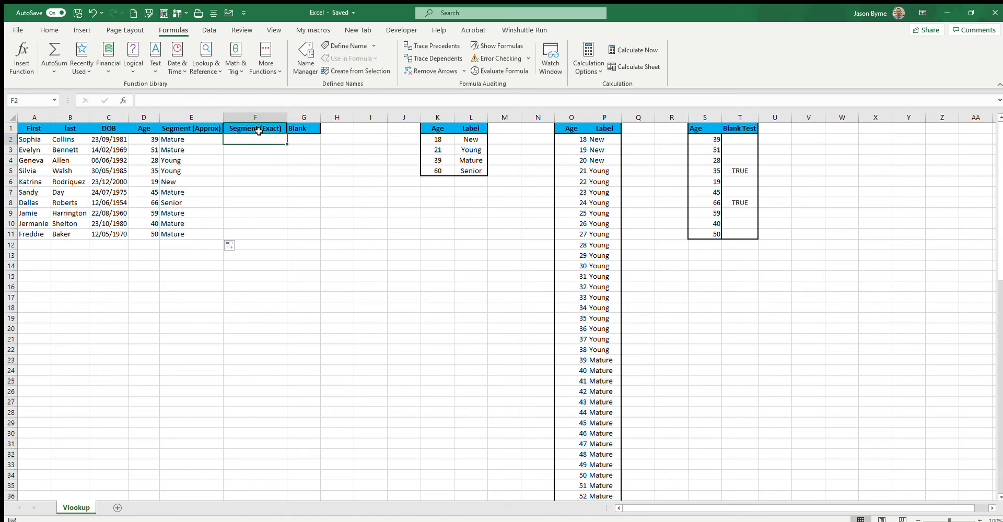
click(27, 56)
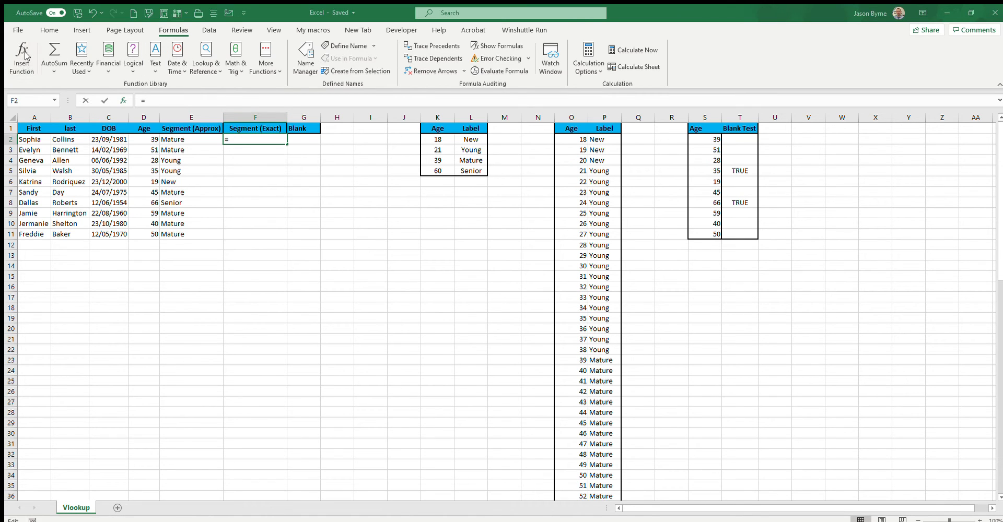
double_click(433, 291)
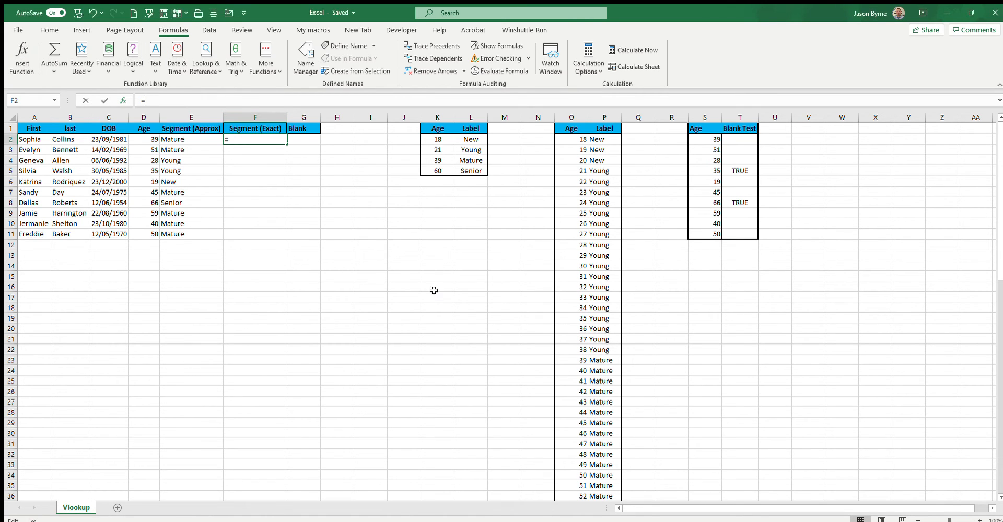
click(144, 138)
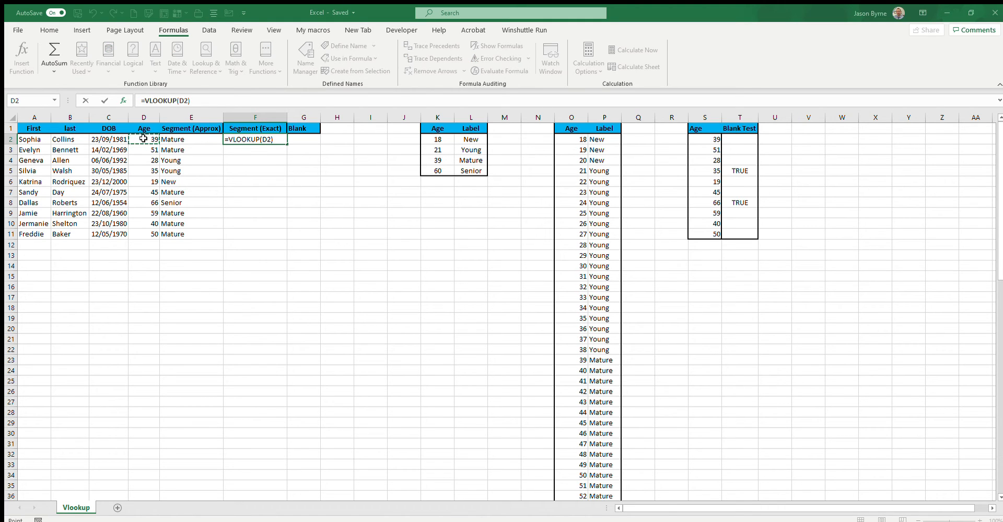
key(F2)
text(,)
drag(436, 128, 464, 170)
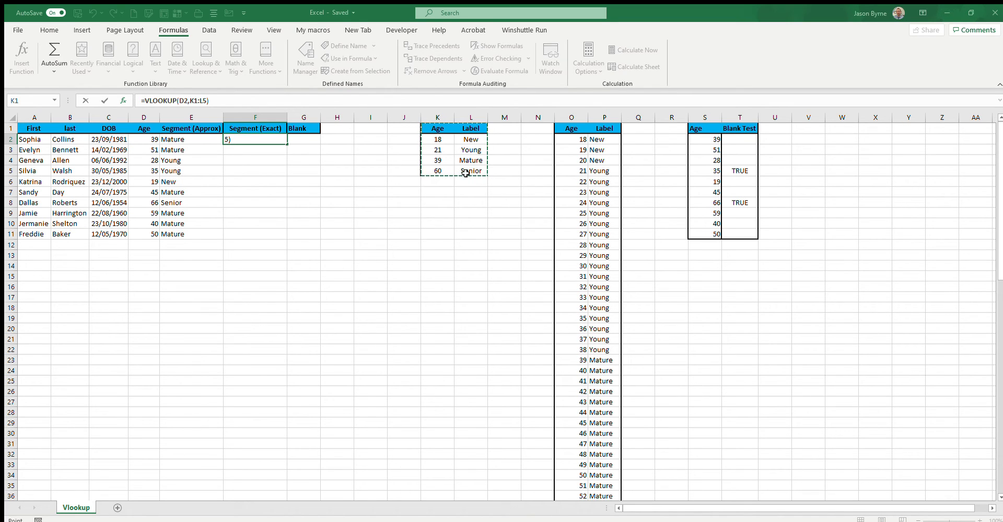
key(F4)
Complete the F2 VLOOKUP with column index 2 and range lookup 0, and fill it down to F11
key(F2)
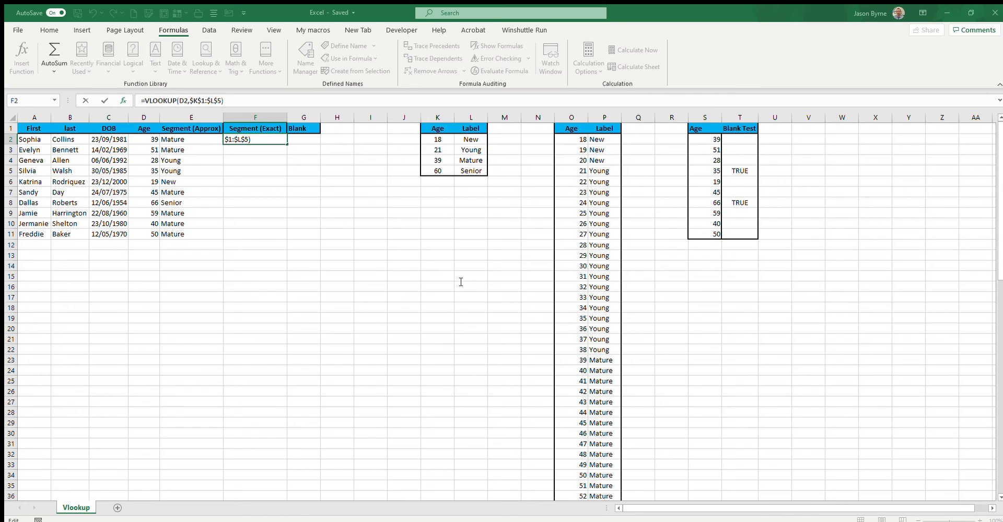
text(,2)
text(,0)
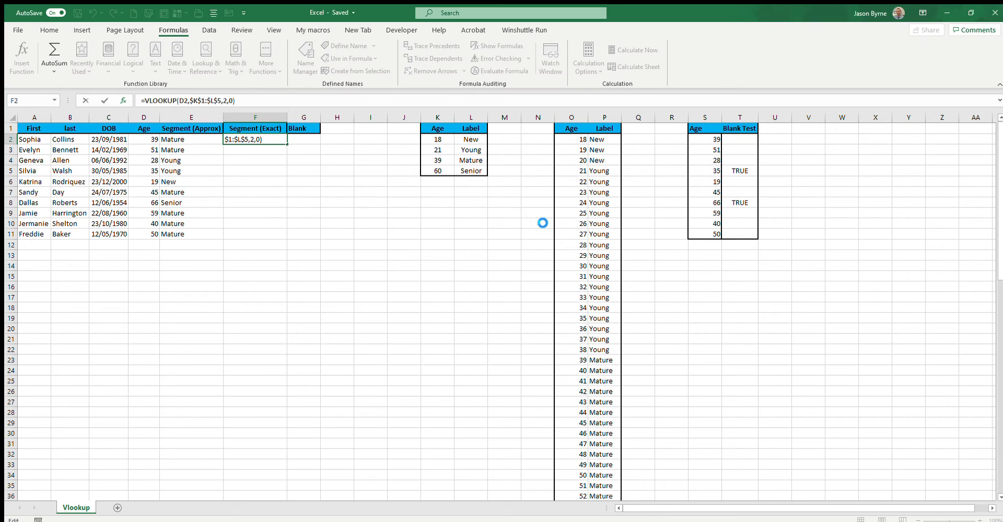
key(ctrl+Return)
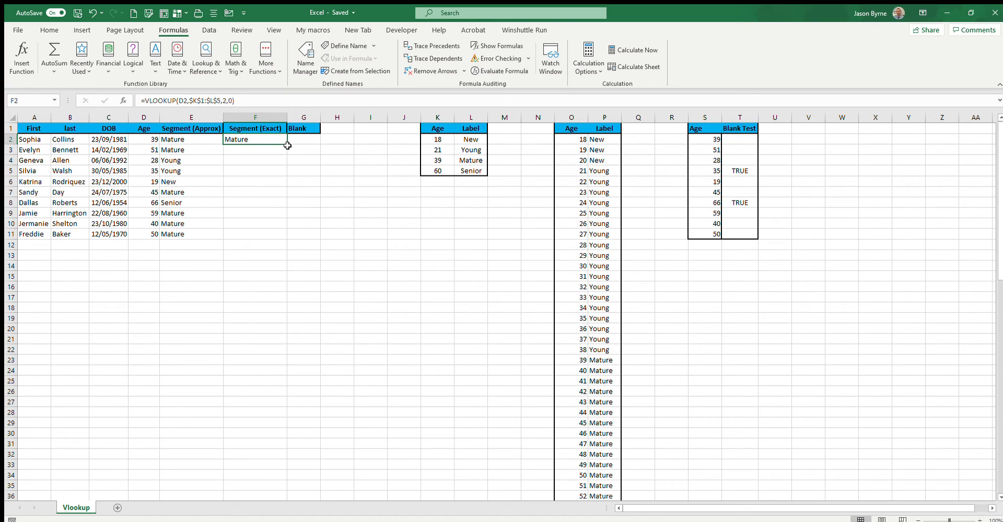
drag(286, 143, 281, 238)
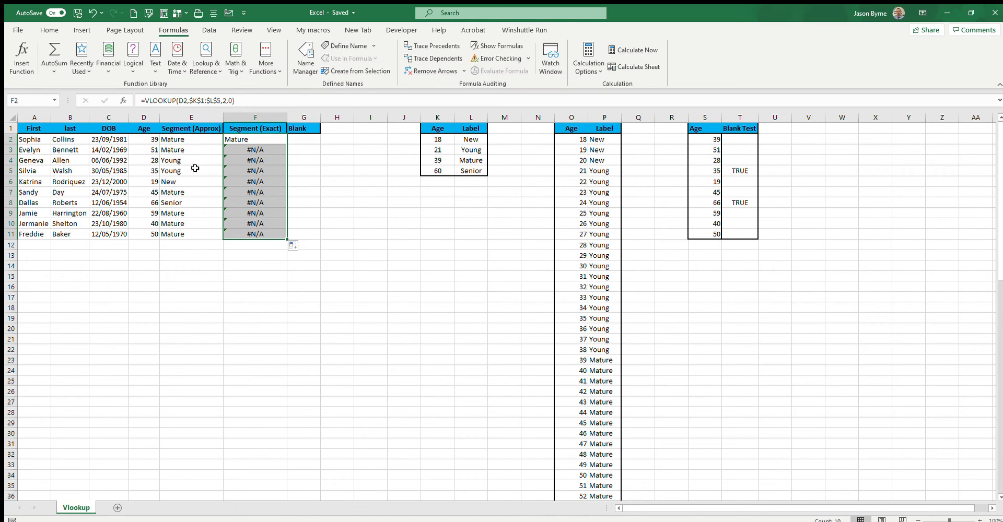
Compare the exact-match formulas with the ages and the full age list in columns O:P, and clear F2:F11
double_click(246, 171)
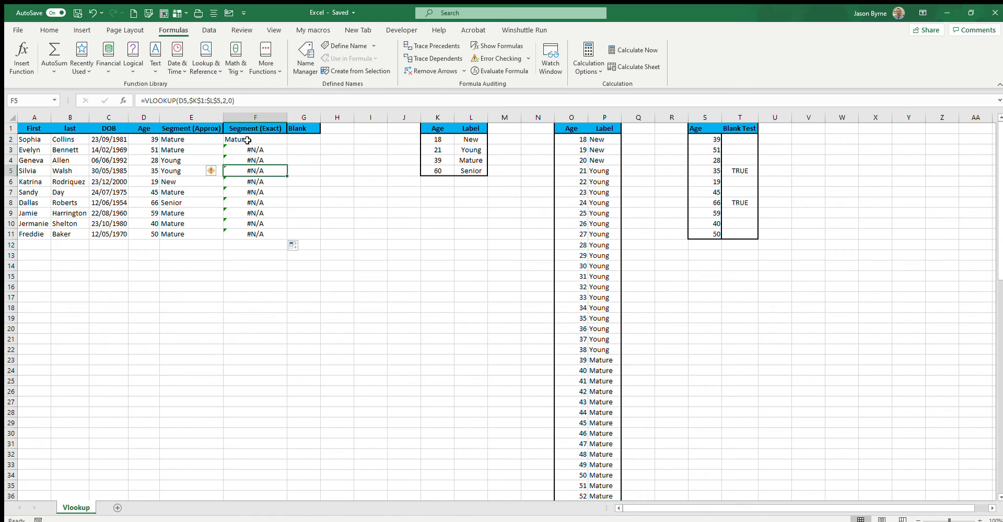
drag(148, 140, 147, 235)
drag(571, 118, 601, 117)
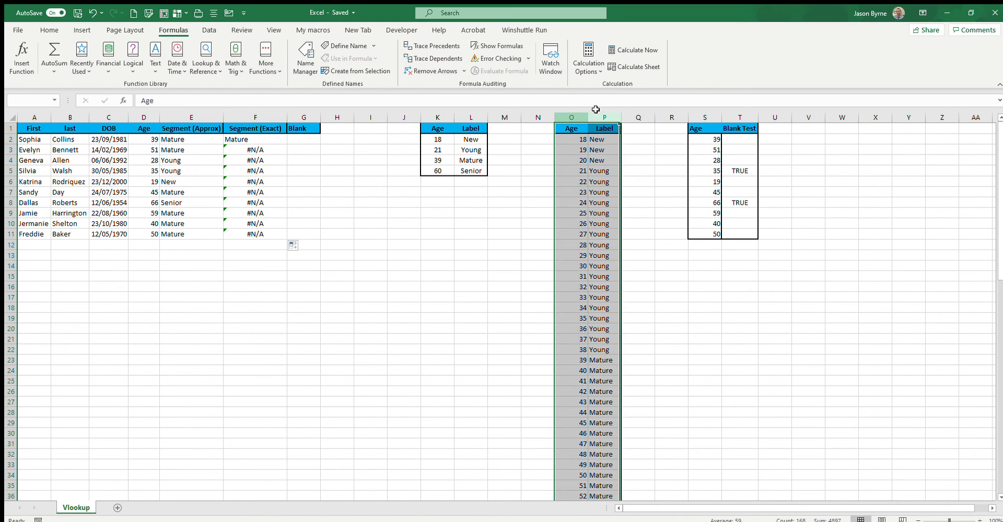
click(256, 139)
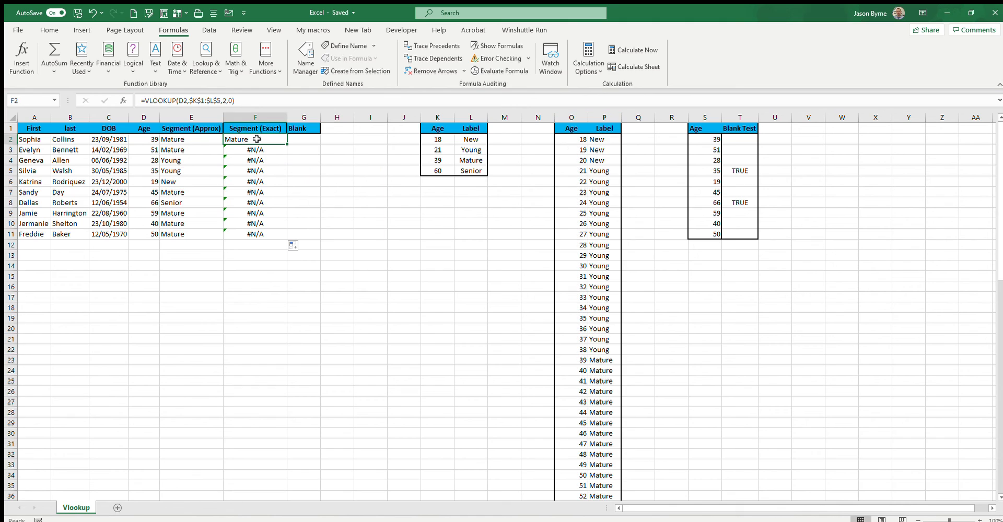
drag(256, 139, 273, 237)
key(ctrl+d)
key(Delete)
In F2, start a VLOOKUP with D2 as the lookup value and the whole columns O:P as the table array
click(257, 141)
click(21, 52)
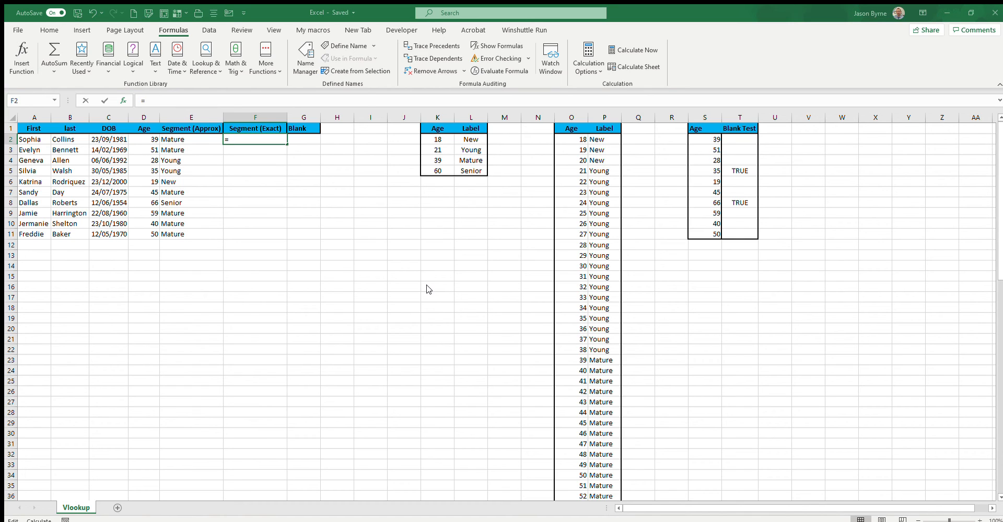
click(536, 333)
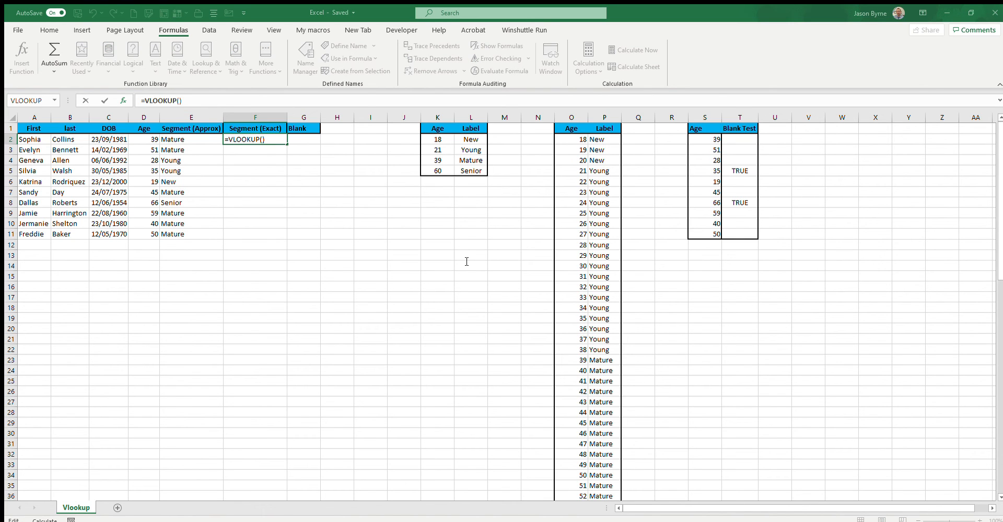
click(143, 139)
key(F2)
text(,)
drag(572, 118, 597, 119)
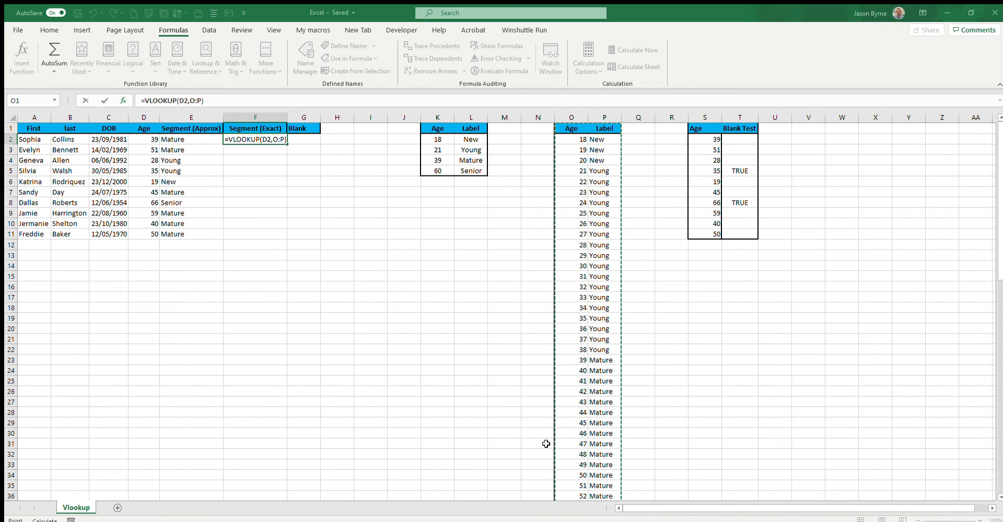
Finish the columns O:P lookup in F2 with column index 2 and range lookup 0, and fill it down to F11
click(464, 281)
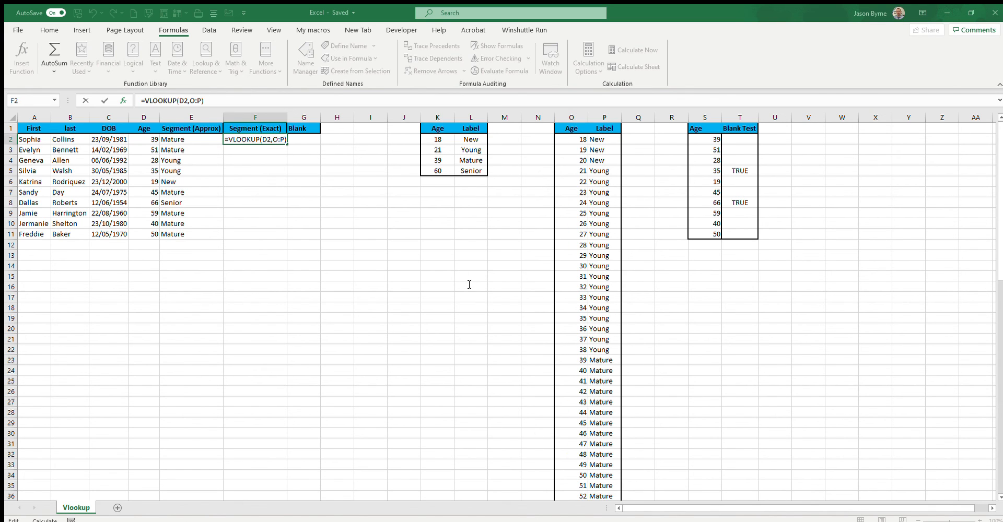
text(,2,0)
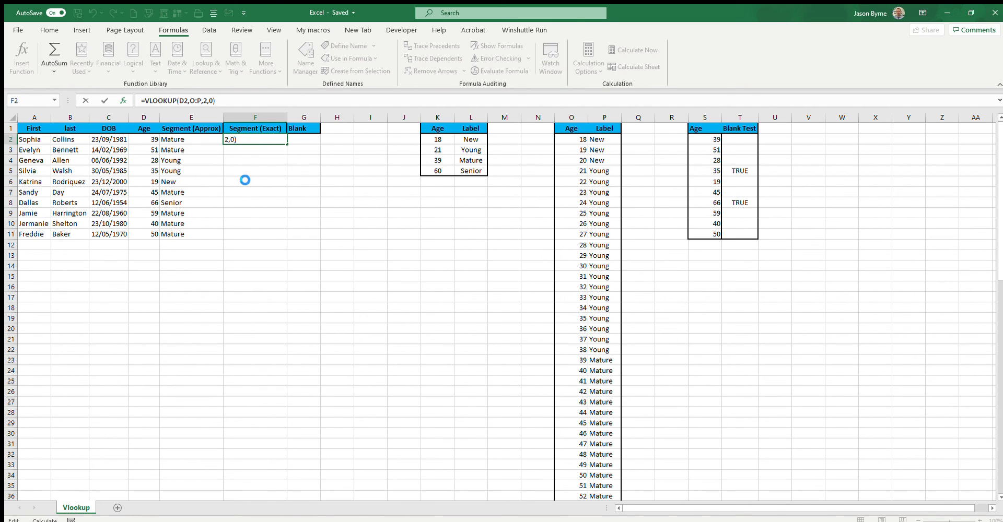
key(ctrl+Return)
drag(287, 144, 257, 239)
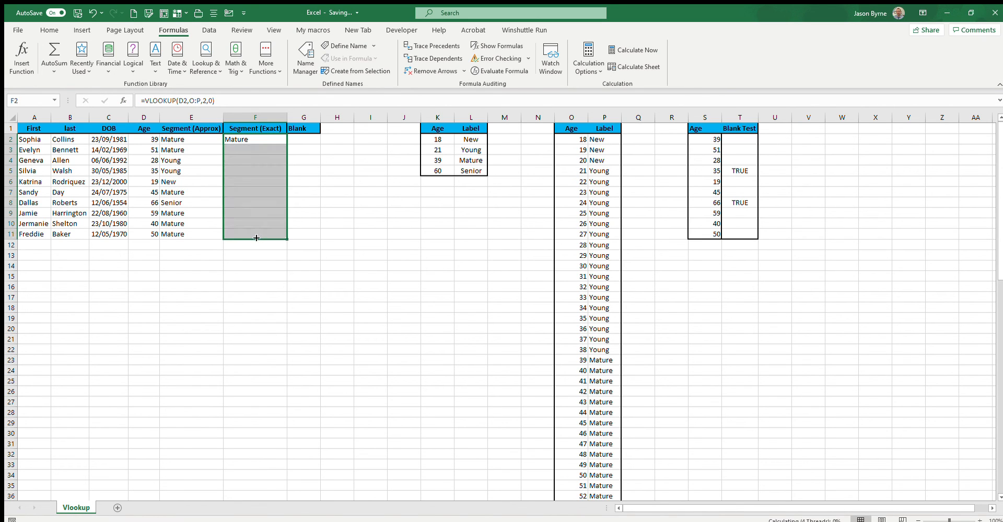